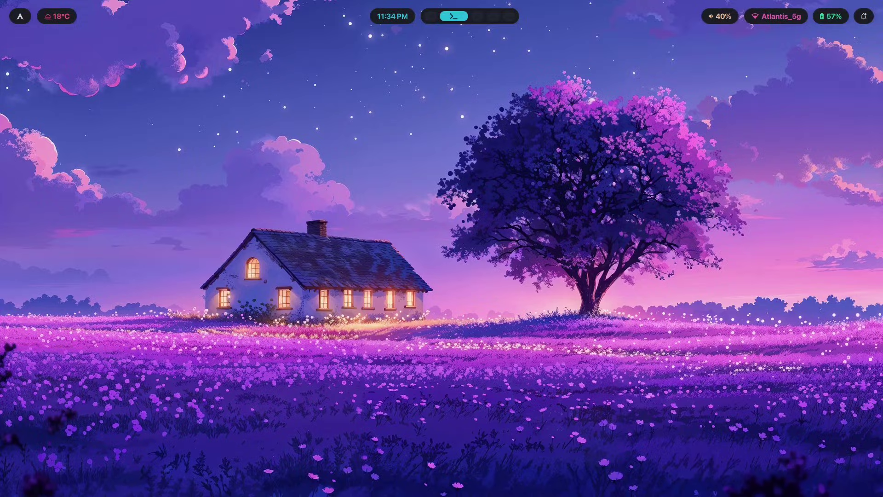
# - View the hyprshutdown wiki page on workspace 1, then open the wlogout power menu from workspace 2
pyautogui.press('super+1')
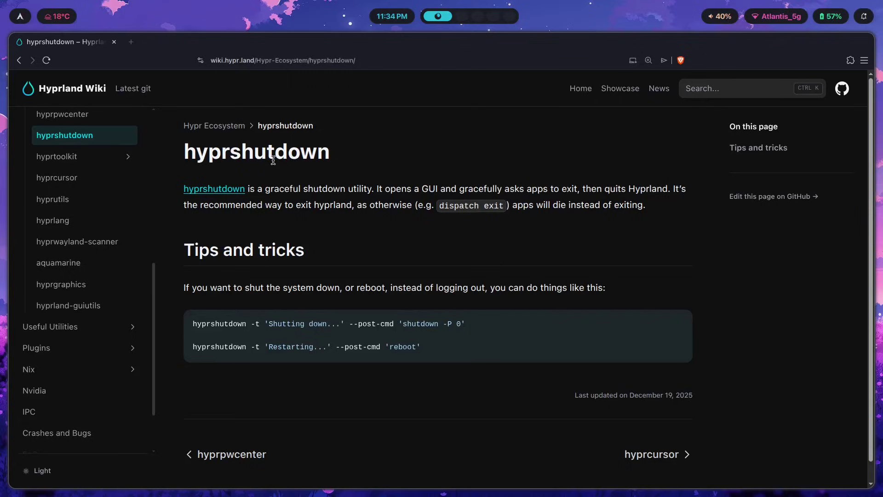
pyautogui.press('super+2')
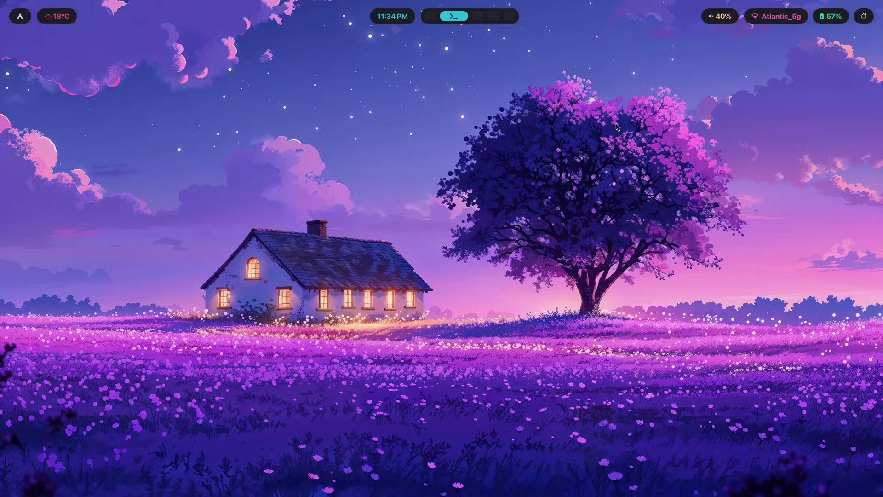
pyautogui.press('super+Escape')
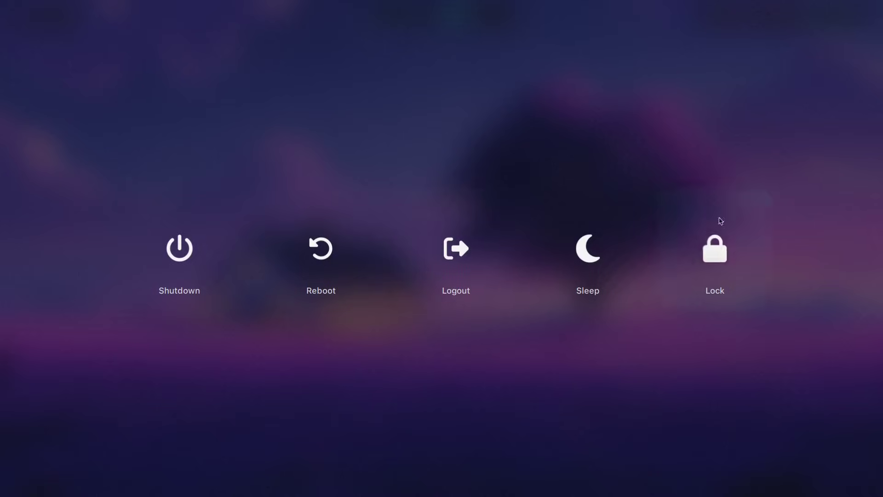
# - Try the Logout tile in wlogout, then dismiss the power menu
pyautogui.click(424, 276)
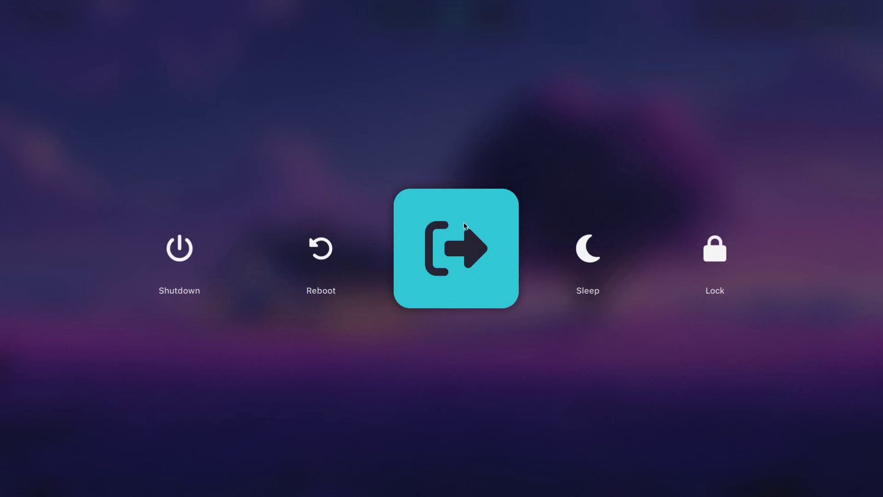
pyautogui.press('Escape')
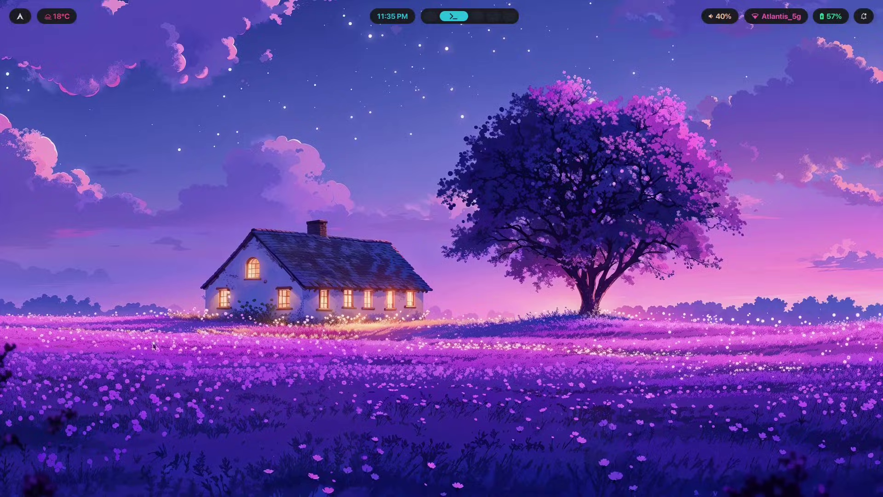
# - Flip between the hyprshutdown wiki page on workspace 1 and empty workspace 2
pyautogui.press('super+1')
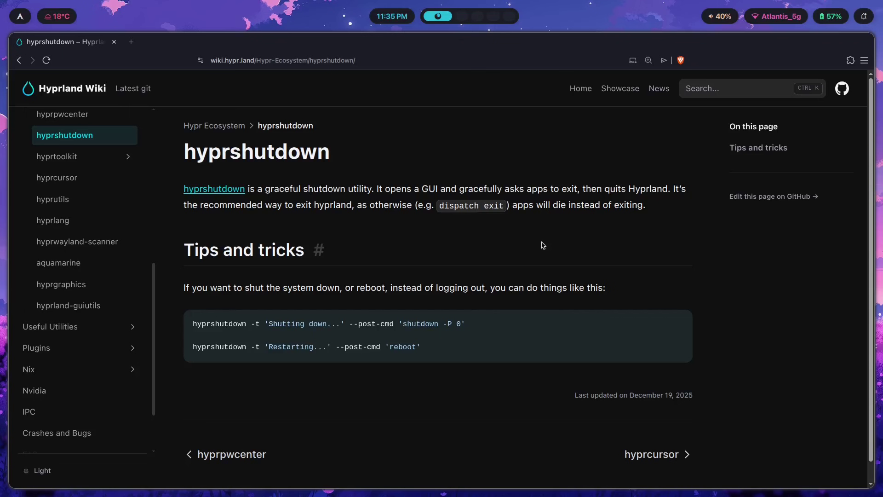
pyautogui.press('super+2')
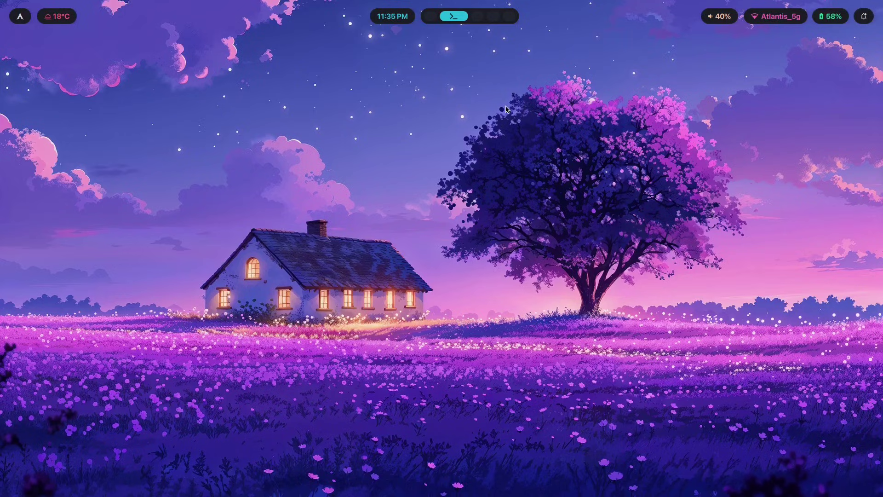
pyautogui.press('super+1')
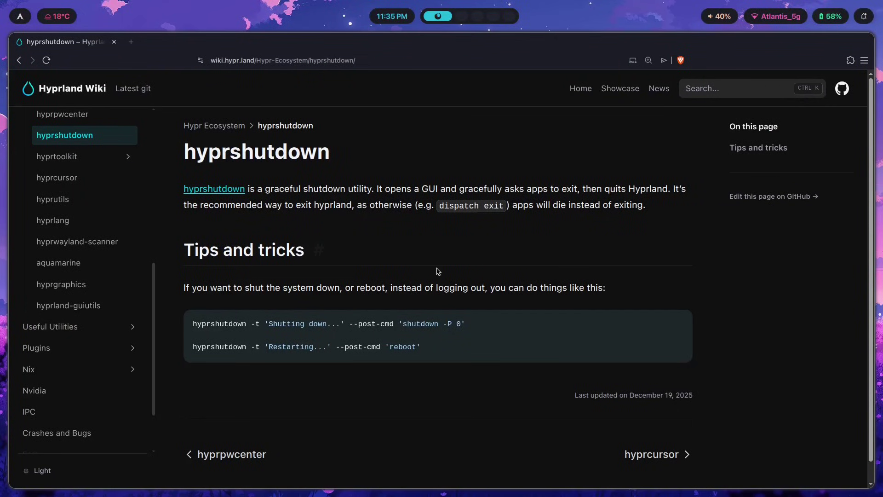
pyautogui.press('super+2')
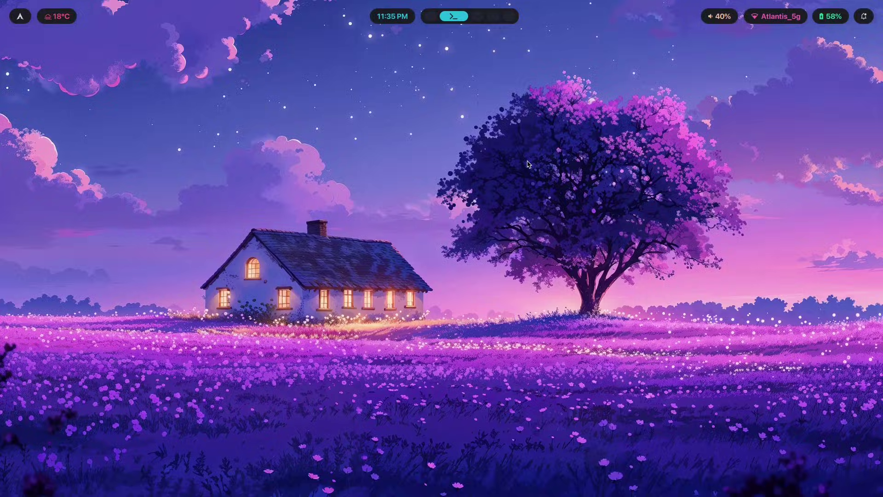
# - Open a kitty terminal on workspace 2 and run hyprshutdown --help
pyautogui.press('super+Return')
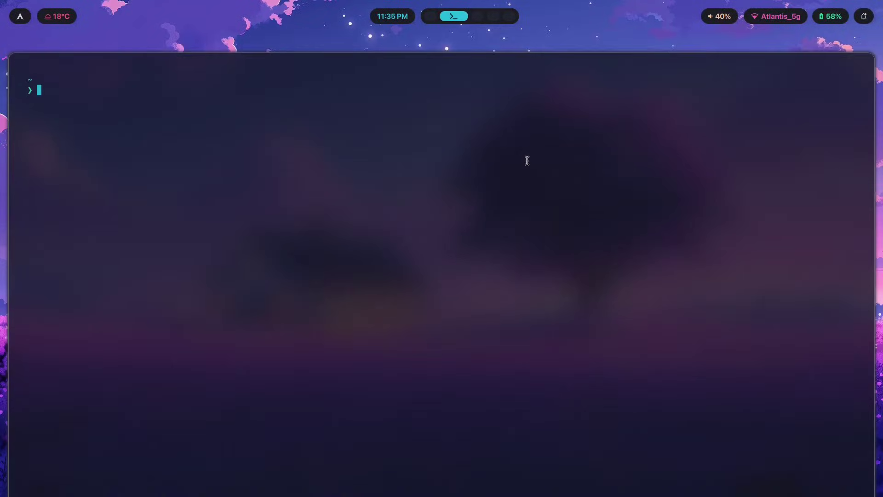
pyautogui.press('super+1')
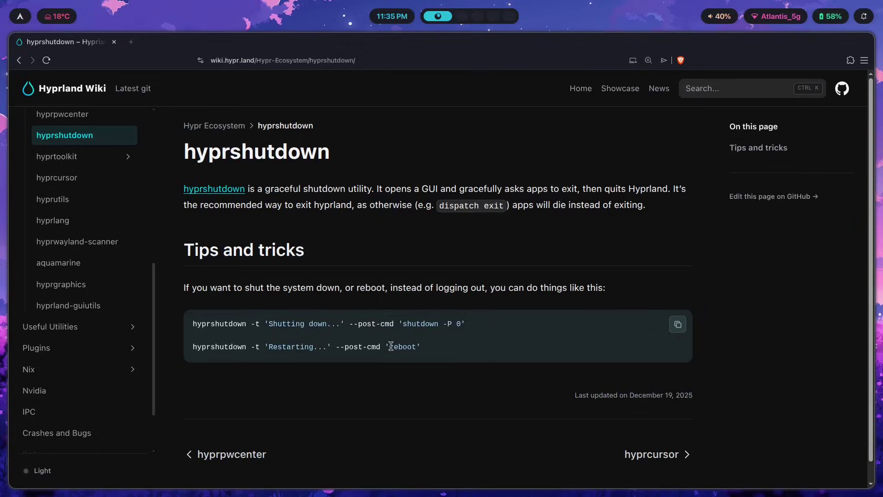
pyautogui.press('super+2')
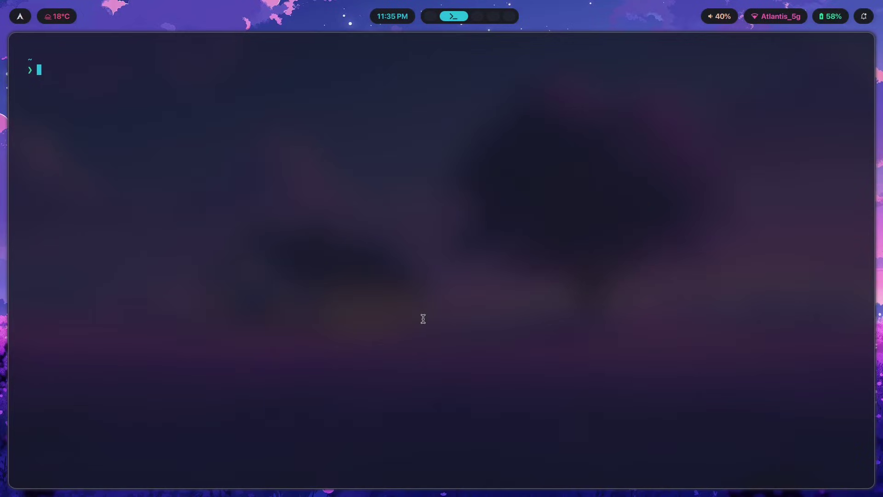
pyautogui.write('hyprs')
pyautogui.press('BackSpace')
pyautogui.press('super+1')
pyautogui.press('super+2')
pyautogui.write('shutdown --help')
pyautogui.press('Return')
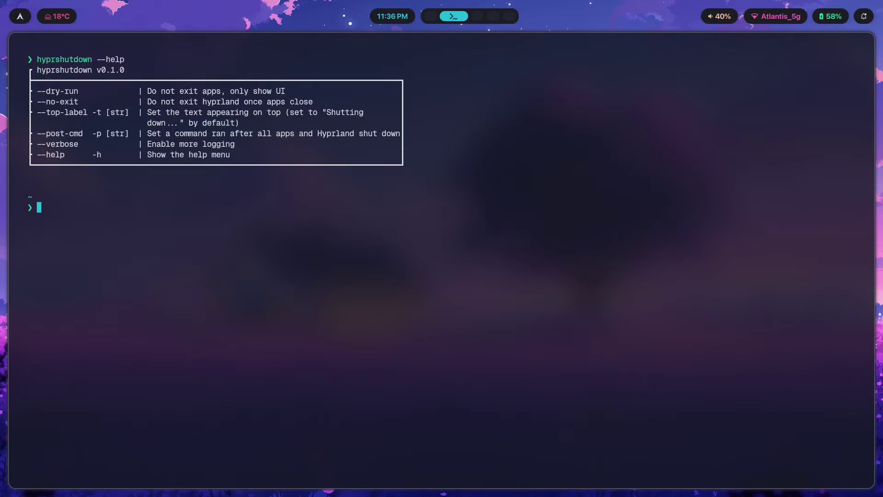
# - Point out the --dry-run option in the help table and edit the recalled command to hyprshutdown --dry-run
pyautogui.moveTo(428, 193); pyautogui.dragTo(66, 105)
pyautogui.click(307, 193)
pyautogui.press('Up')
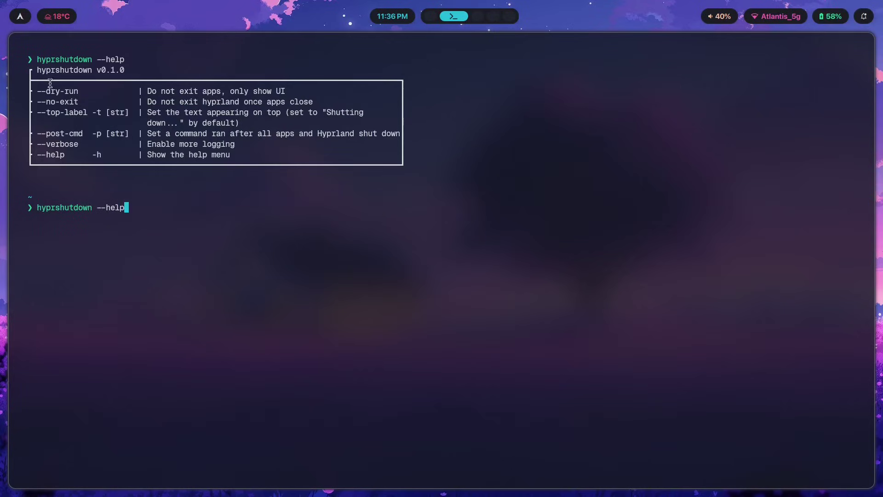
pyautogui.moveTo(34, 91); pyautogui.dragTo(93, 93)
pyautogui.click(260, 123)
pyautogui.press('BackSpace')
pyautogui.press('BackSpace')
pyautogui.press('BackSpace')
pyautogui.press('BackSpace')
pyautogui.press('BackSpace')
pyautogui.press('BackSpace')
pyautogui.press('BackSpace')
pyautogui.write('--dry-run')
# - Run hyprshutdown --dry-run and cancel the Shutting down dialog waiting on four apps
pyautogui.press('Return')
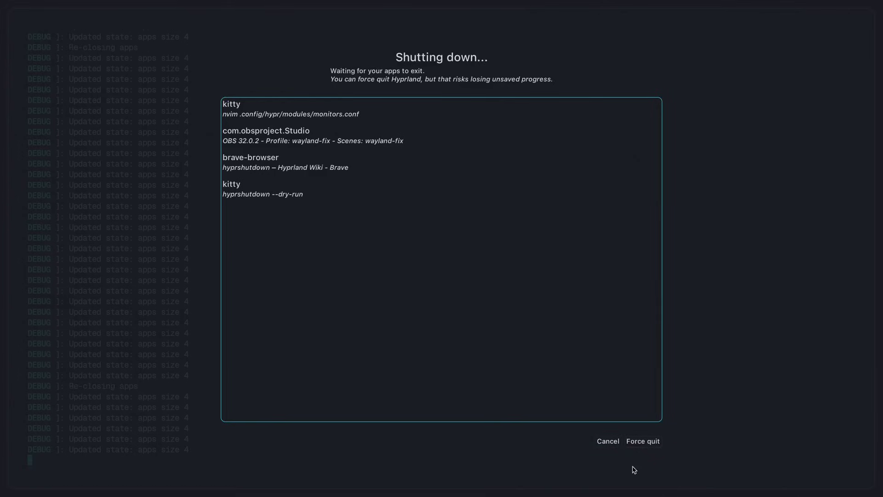
pyautogui.click(607, 442)
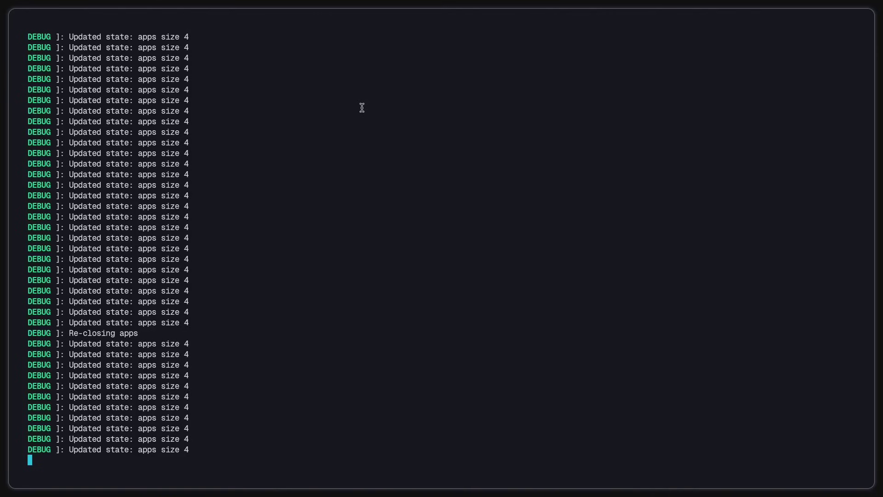
# - Interrupt the running hyprshutdown dry-run with Ctrl+C and scroll through its log
pyautogui.scroll(5, 249, 374)
pyautogui.scroll(-5, 252, 374)
pyautogui.hotkey('ctrl', 'c')
pyautogui.press('super+1')
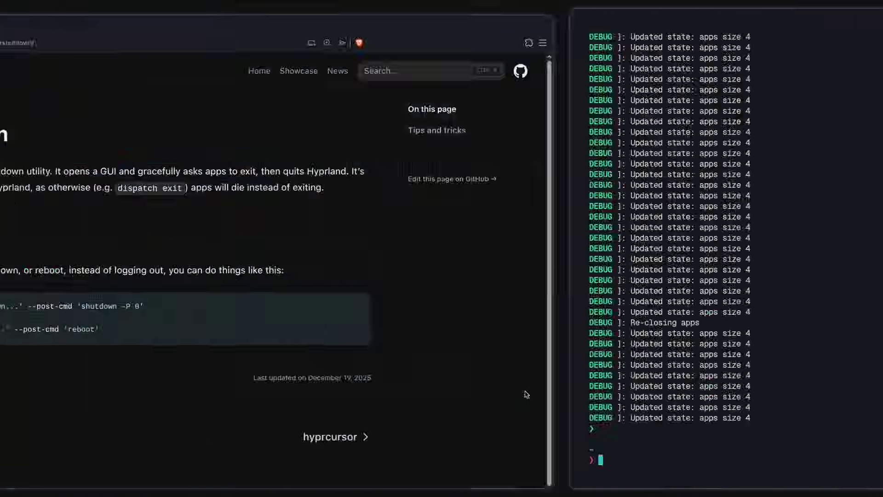
pyautogui.press('super+2')
pyautogui.scroll(6, 203, 228)
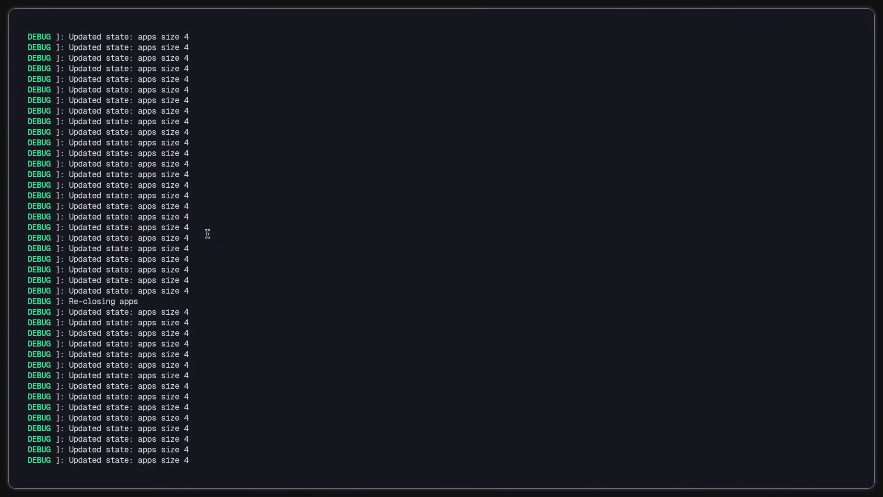
pyautogui.scroll(-5, 208, 235)
# - Highlight sections of the DEBUG log, including the rows from Re-closing apps down
pyautogui.moveTo(209, 440); pyautogui.dragTo(162, 281)
pyautogui.click(216, 292)
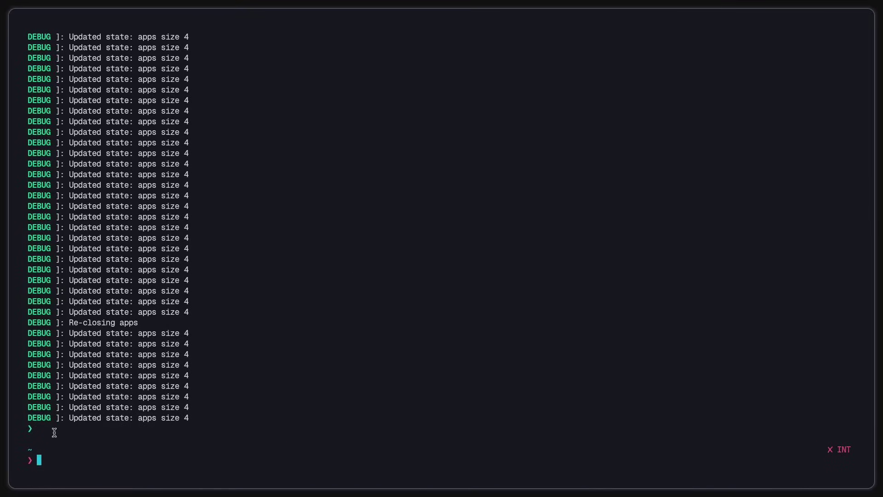
pyautogui.moveTo(53, 432); pyautogui.dragTo(33, 195)
pyautogui.click(167, 208)
pyautogui.scroll(1, 296, 329)
pyautogui.scroll(-5, 295, 312)
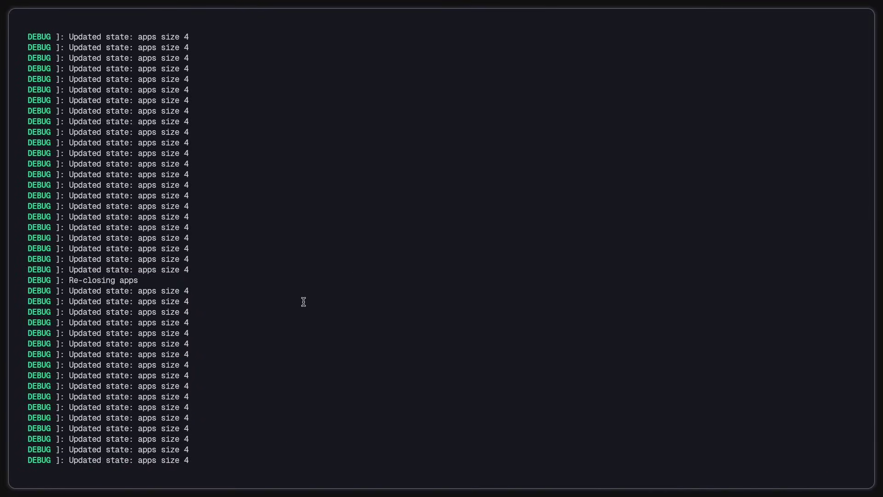
pyautogui.moveTo(206, 372); pyautogui.dragTo(111, 206)
pyautogui.click(187, 251)
pyautogui.scroll(-5, 412, 284)
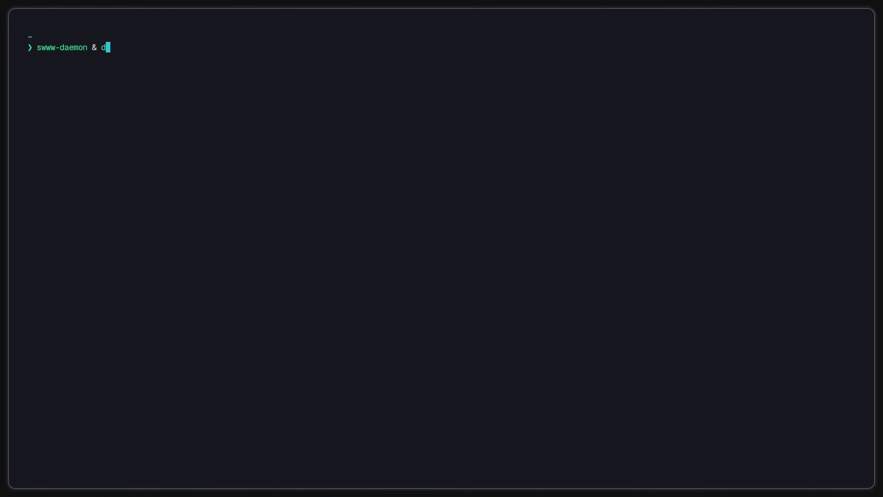
# - Relaunch swww-daemon and waybar in the background with & disown
pyautogui.write('isown')
pyautogui.press('Return')
pyautogui.press('super+2')
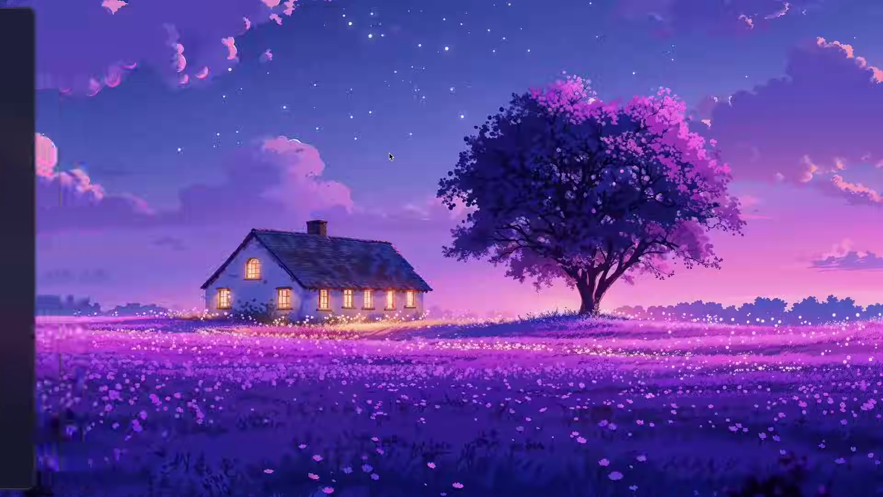
pyautogui.press('super+1')
pyautogui.press('Return')
pyautogui.write('waybar')
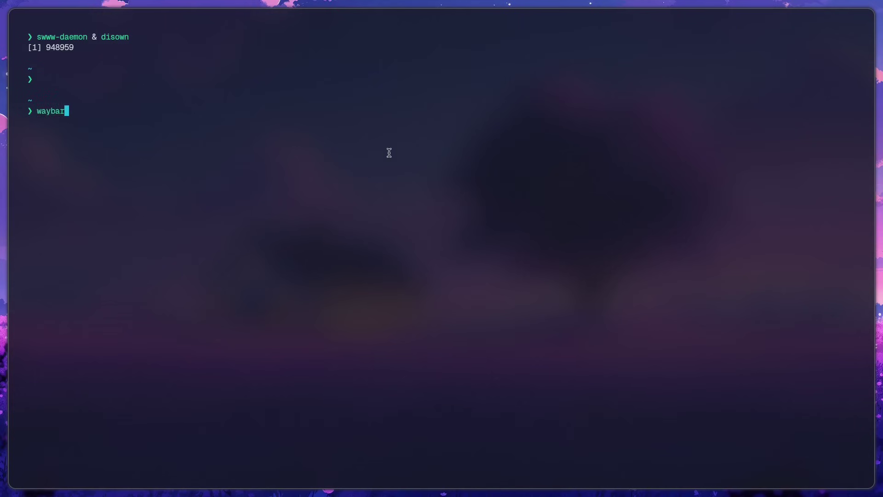
pyautogui.write(' & disown')
pyautogui.press('Return')
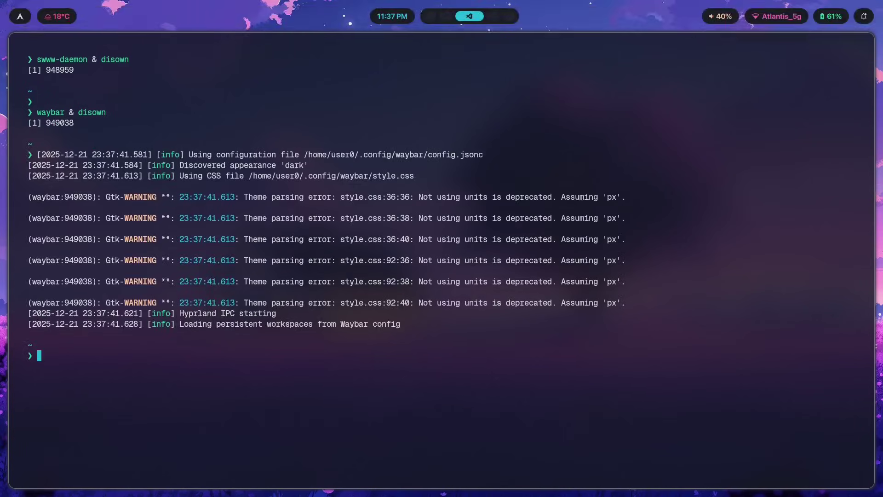
# - Stop the leftover hyprshutdown output and select the hyprshutdown wiki page heading
pyautogui.press('super+1')
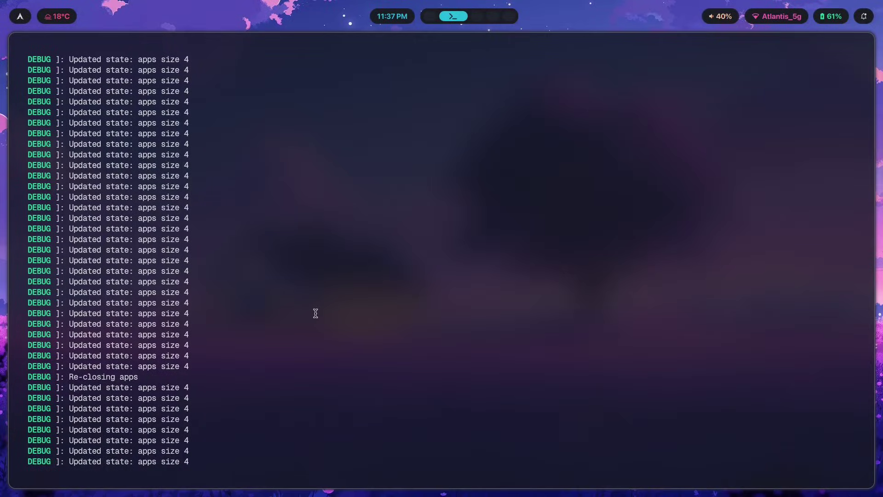
pyautogui.hotkey('ctrl', 'c')
pyautogui.press('super+1')
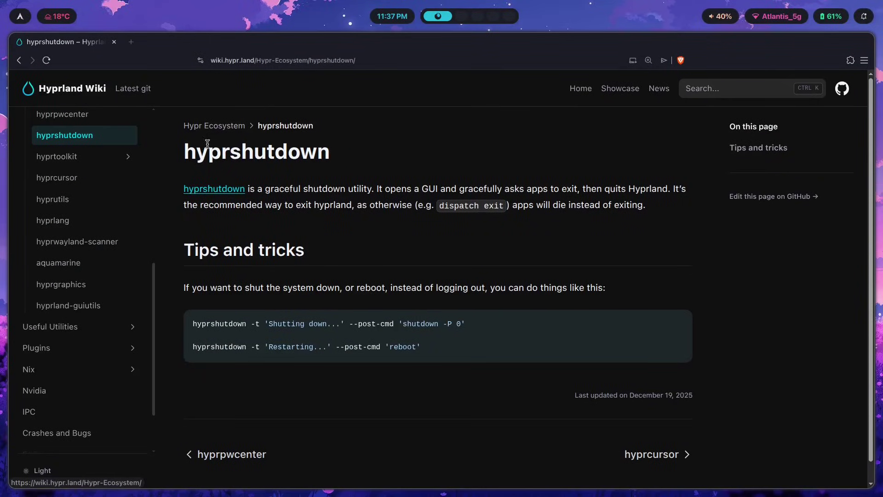
pyautogui.moveTo(185, 152); pyautogui.dragTo(325, 145)
pyautogui.click(317, 150)
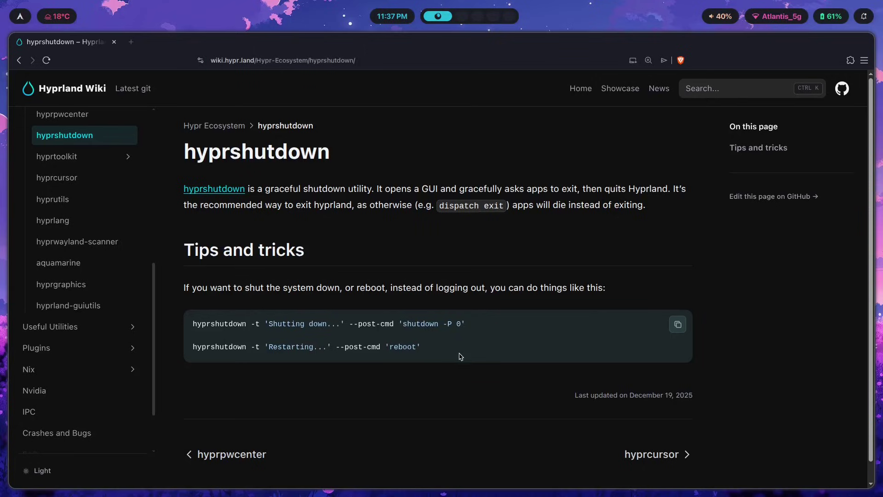
pyautogui.tripleClick(455, 315)
pyautogui.click(297, 351)
pyautogui.moveTo(242, 327); pyautogui.dragTo(348, 325)
pyautogui.click(414, 327)
pyautogui.moveTo(481, 326); pyautogui.dragTo(391, 324)
pyautogui.click(397, 344)
pyautogui.click(258, 324)
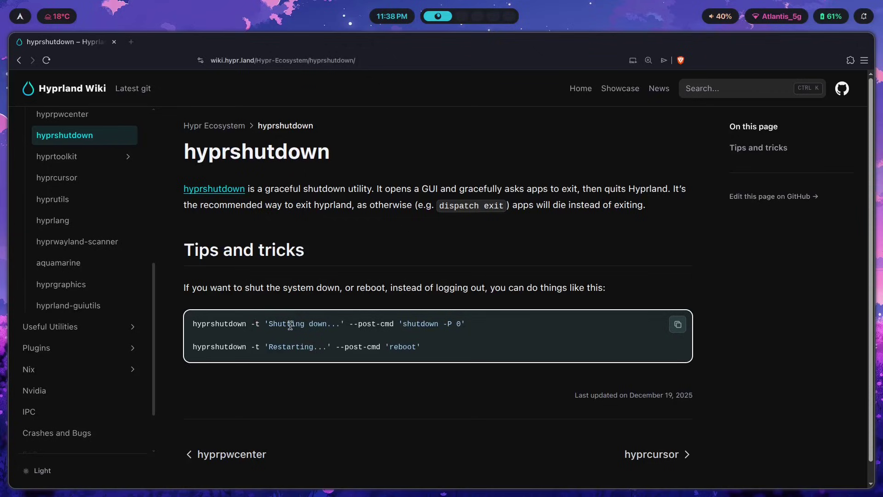
pyautogui.moveTo(290, 324); pyautogui.dragTo(340, 322)
pyautogui.click(307, 354)
# - Apply the everforest theme on workspace 2 and drag the terminal window up-left
pyautogui.press('super+2')
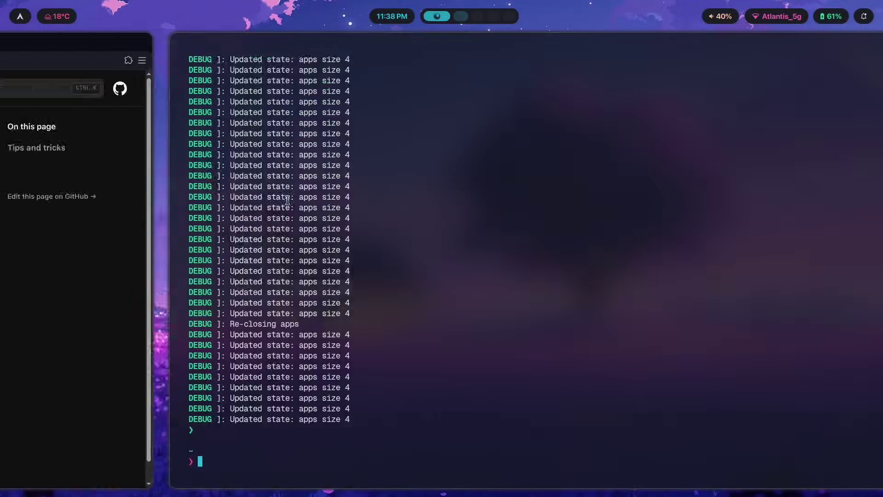
pyautogui.press('super+t')
pyautogui.press('Down')
pyautogui.press('Down')
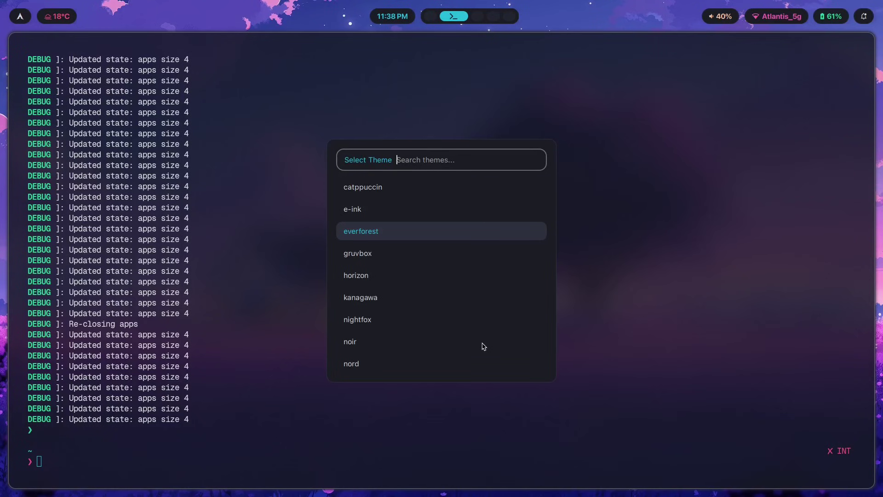
pyautogui.press('Return')
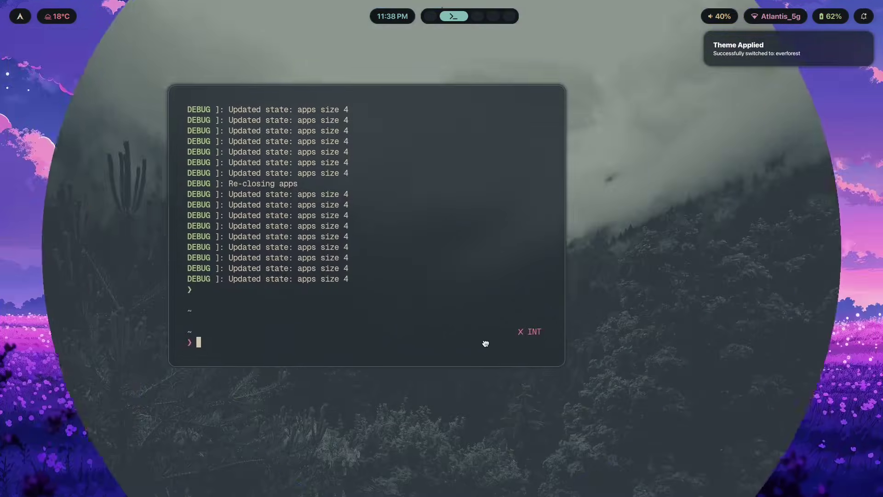
pyautogui.moveTo(485, 343); pyautogui.dragTo(349, 301)
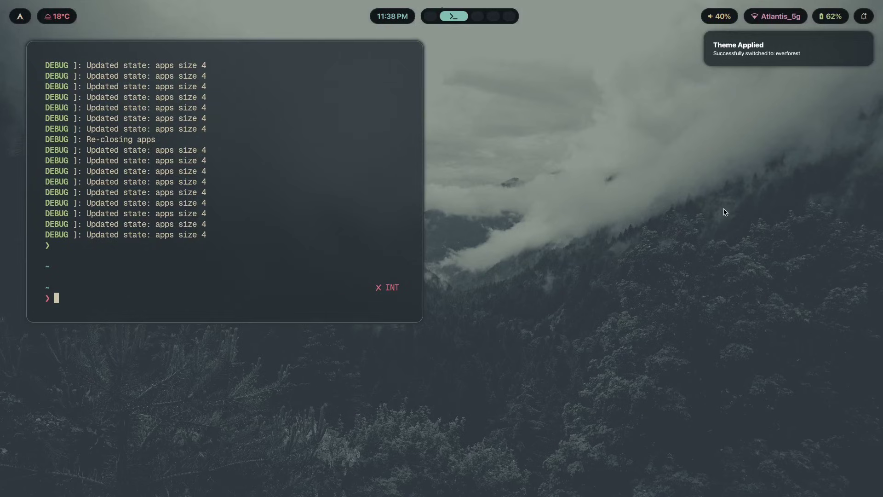
# - Apply the gruvbox theme with its starry astronaut wallpaper, then highlight nightfox in the picker
pyautogui.press('super+t')
pyautogui.press('Down')
pyautogui.press('Down')
pyautogui.press('Down')
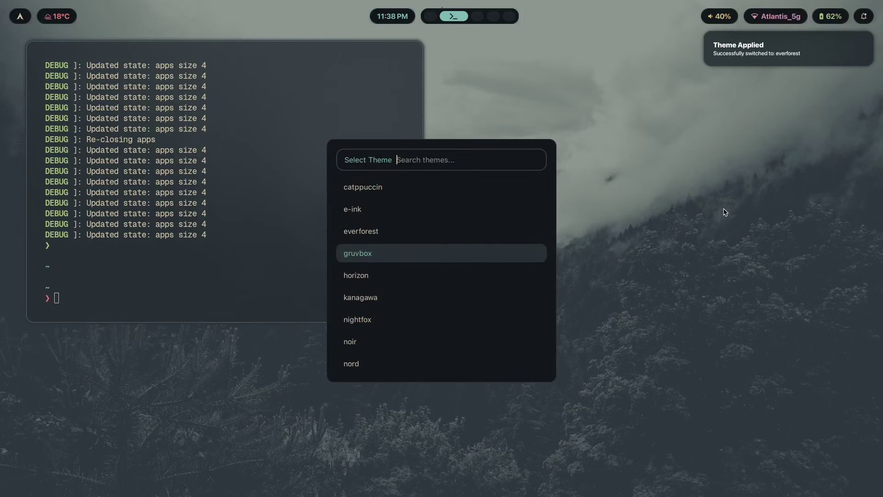
pyautogui.press('Return')
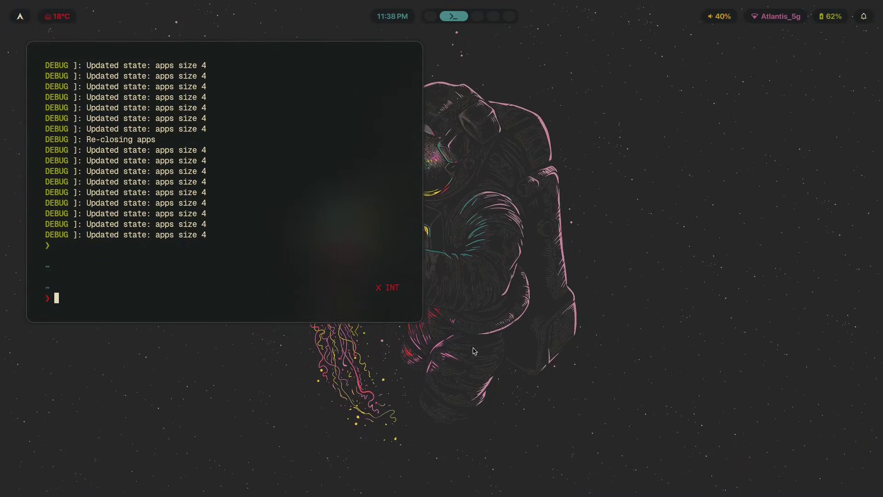
pyautogui.press('super+shift+t')
pyautogui.press('Down')
pyautogui.press('Down')
pyautogui.press('Down')
pyautogui.press('Down')
pyautogui.press('Down')
pyautogui.press('Down')
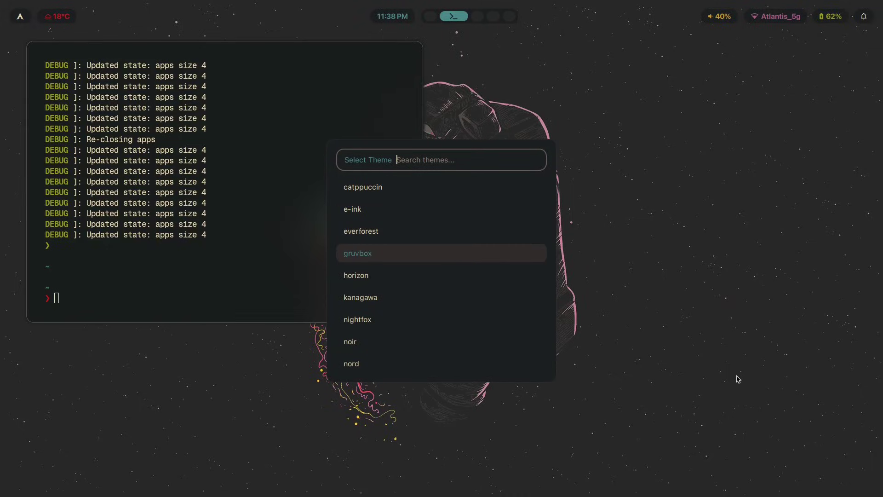
# - Apply the nightfox theme, then unlock the lock screen with the account password
pyautogui.press('Return')
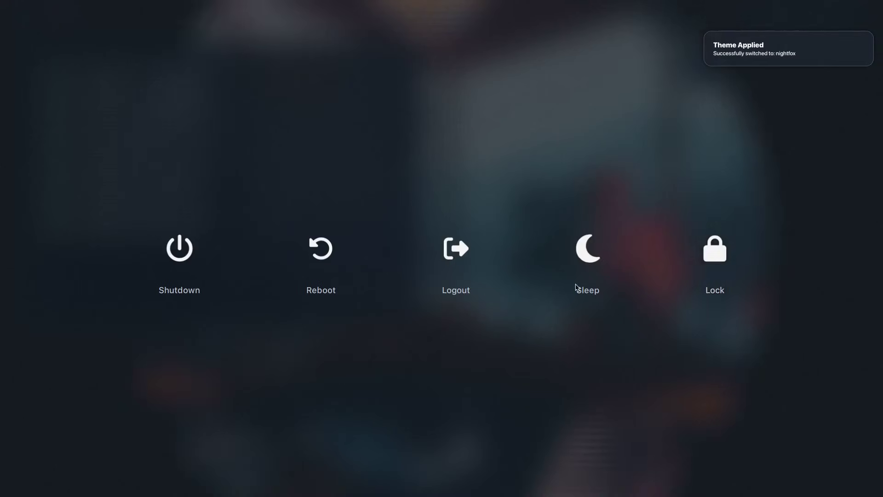
pyautogui.write('••')
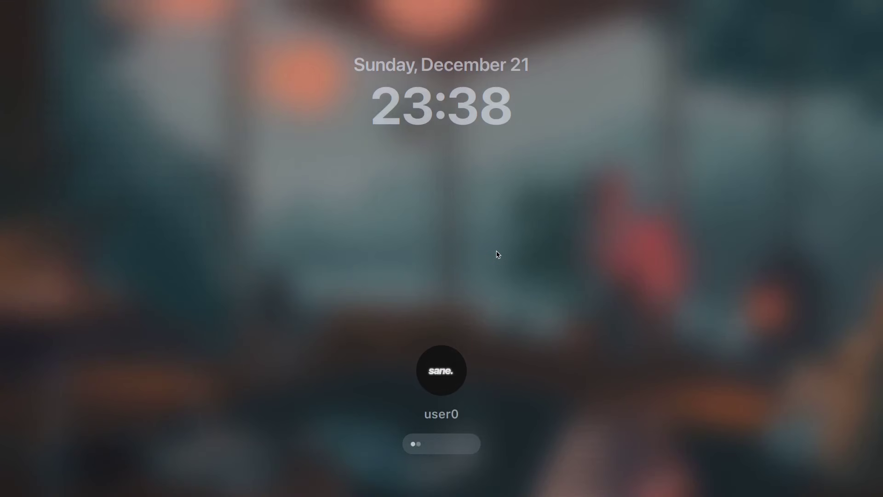
pyautogui.write('•••••••')
pyautogui.press('Return')
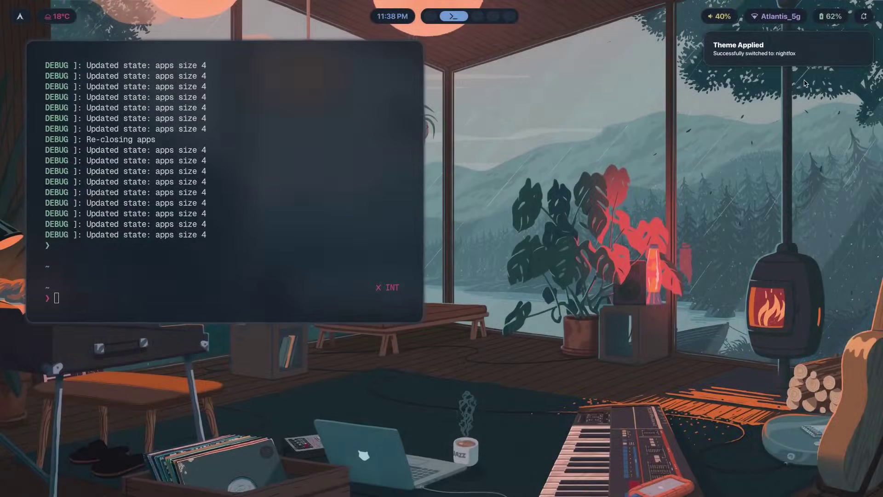
pyautogui.press('super+n')
pyautogui.press('super+n')
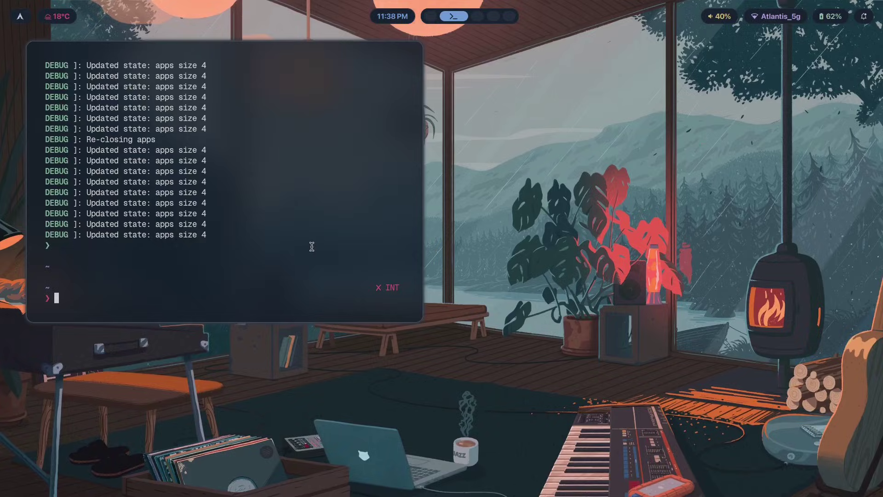
# - On the Gumroad HyprAccelerator™ content page, scroll to the 5. Theme Switchers video and play it
pyautogui.press('super+5')
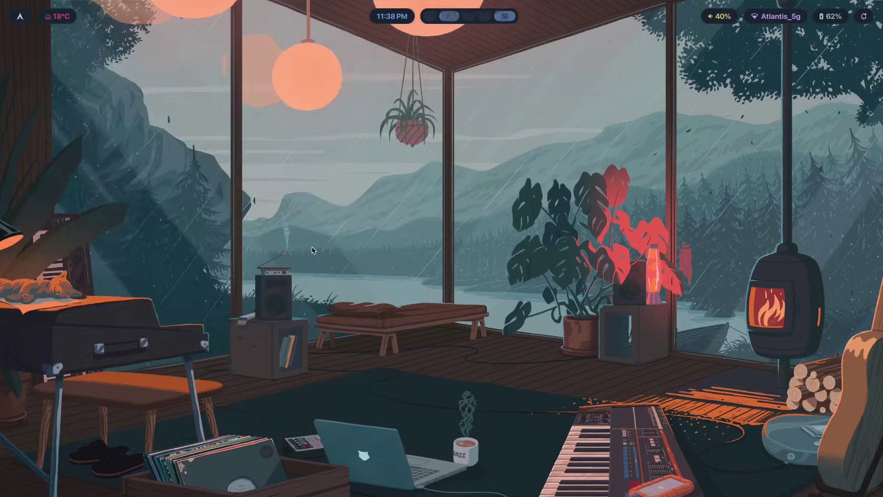
pyautogui.scroll(-12, 673, 334)
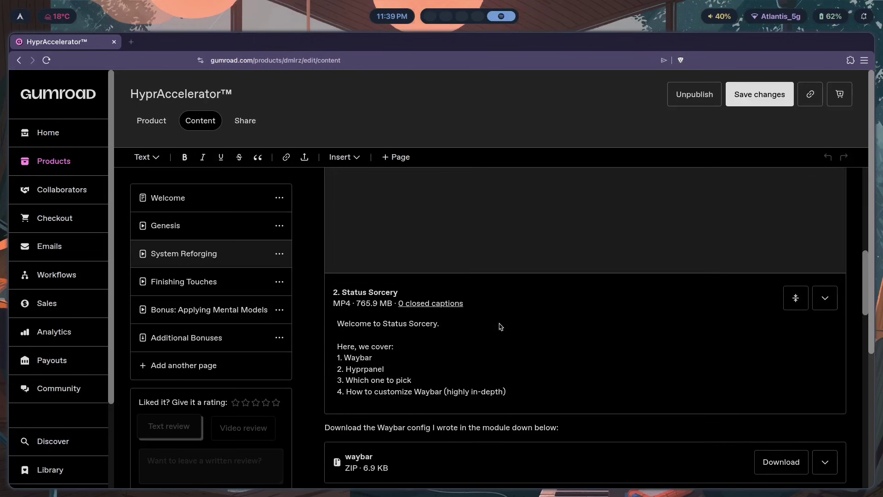
pyautogui.scroll(-10, 691, 359)
pyautogui.scroll(3, 653, 374)
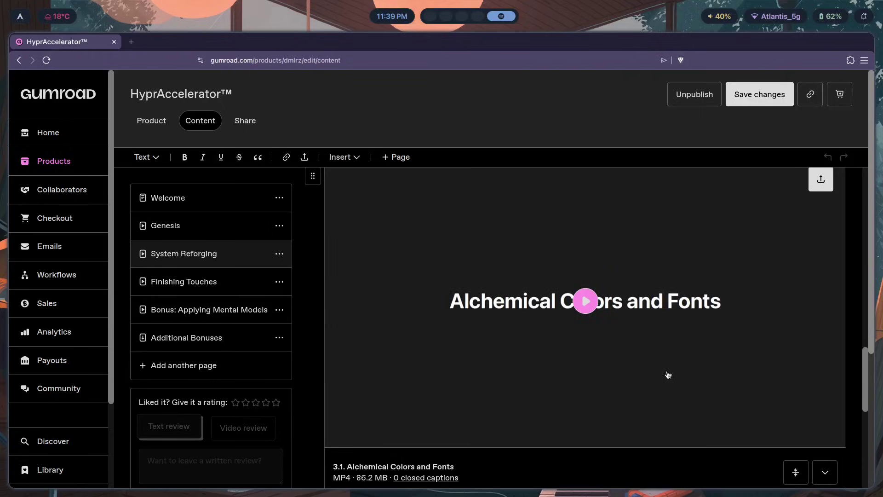
pyautogui.scroll(-10, 644, 363)
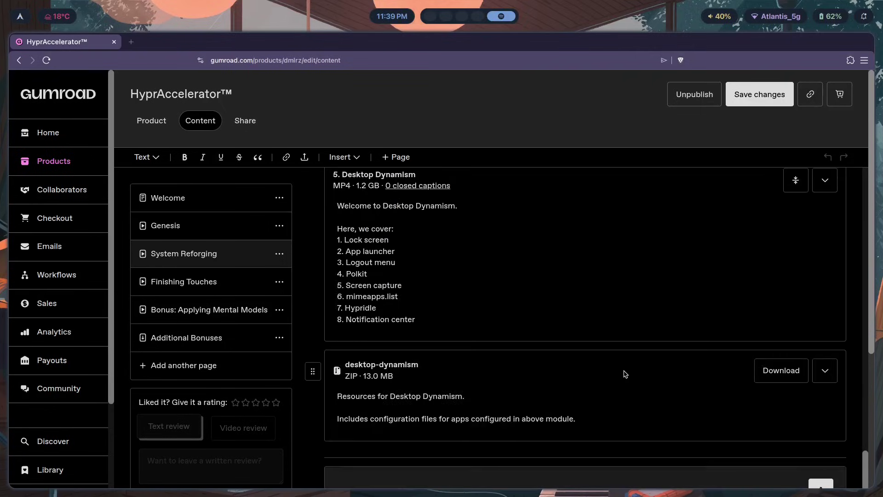
pyautogui.scroll(-3, 552, 322)
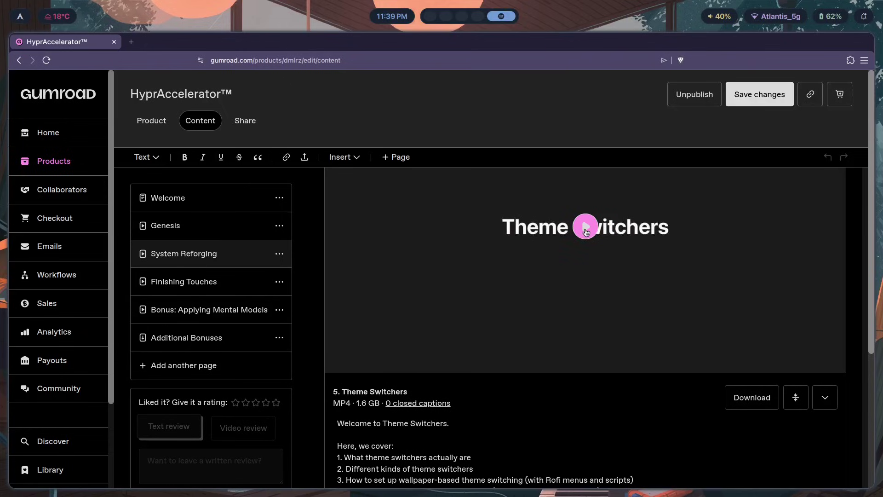
pyautogui.press('super+shift+t')
pyautogui.press('Escape')
pyautogui.click(591, 245)
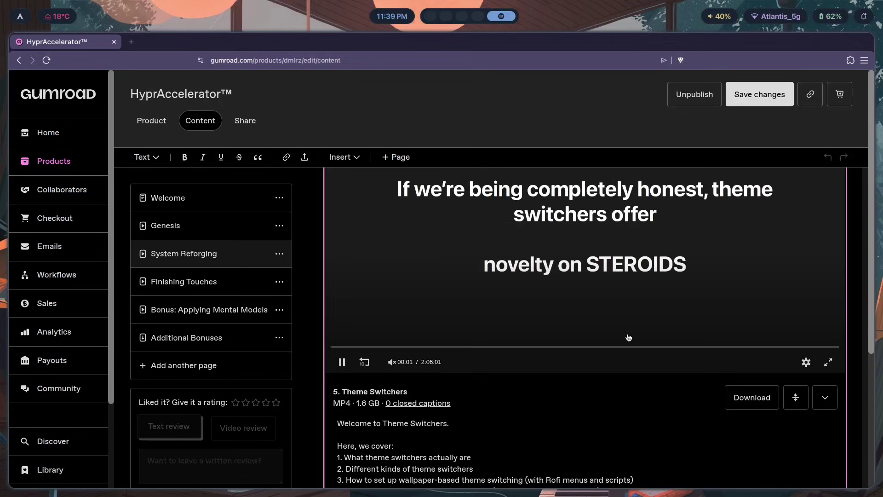
pyautogui.scroll(-3, 359, 342)
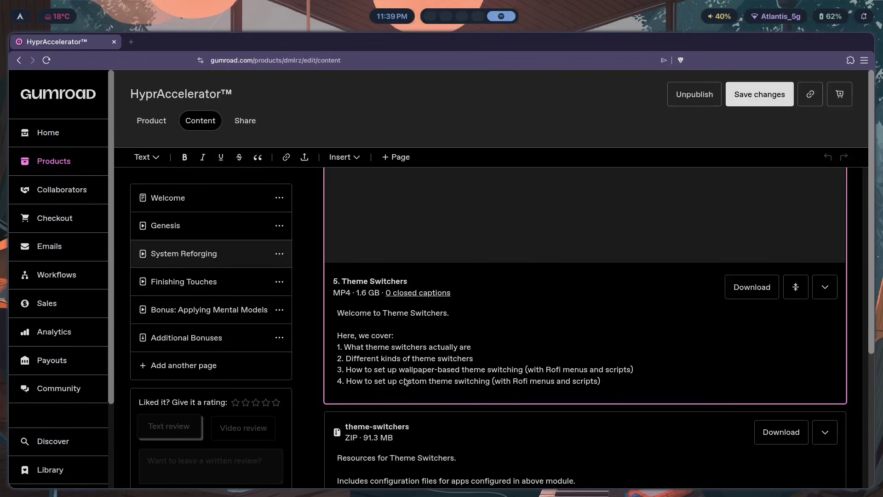
# - Apply the horizon desktop theme from the theme picker
pyautogui.press('super+t')
pyautogui.press('Down')
pyautogui.press('Down')
pyautogui.press('Down')
pyautogui.press('Down')
pyautogui.press('Down')
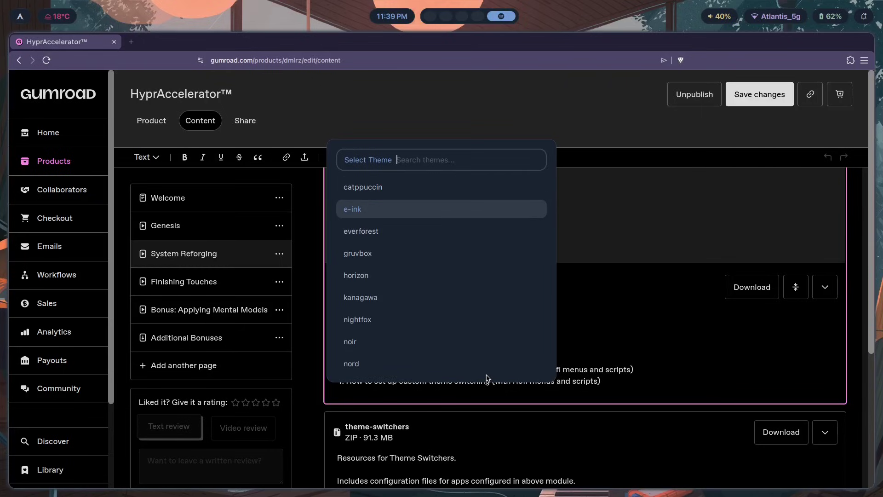
pyautogui.press('Up')
pyautogui.press('Return')
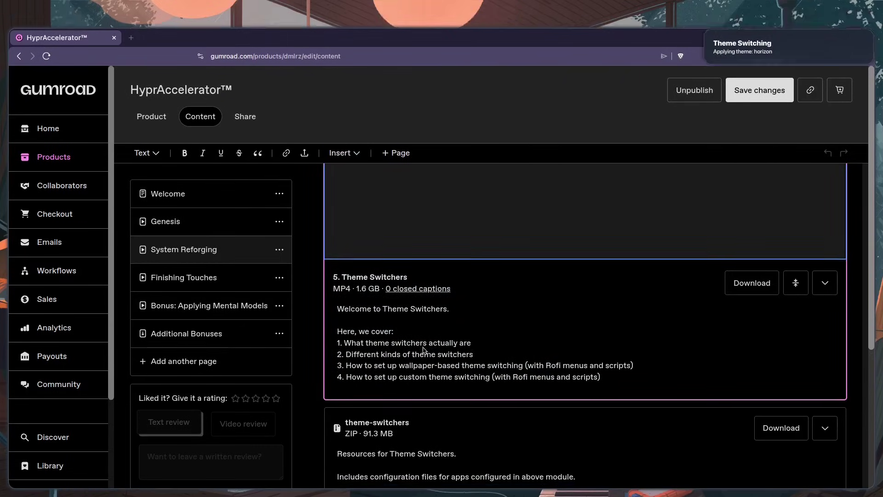
# - Jump the Theme Switchers video ahead to 1:41:01
pyautogui.scroll(3, 538, 243)
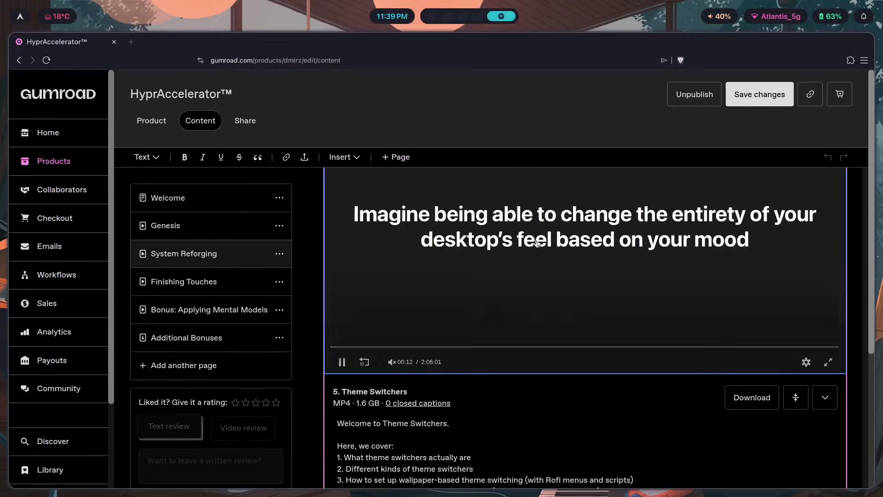
pyautogui.click(740, 348)
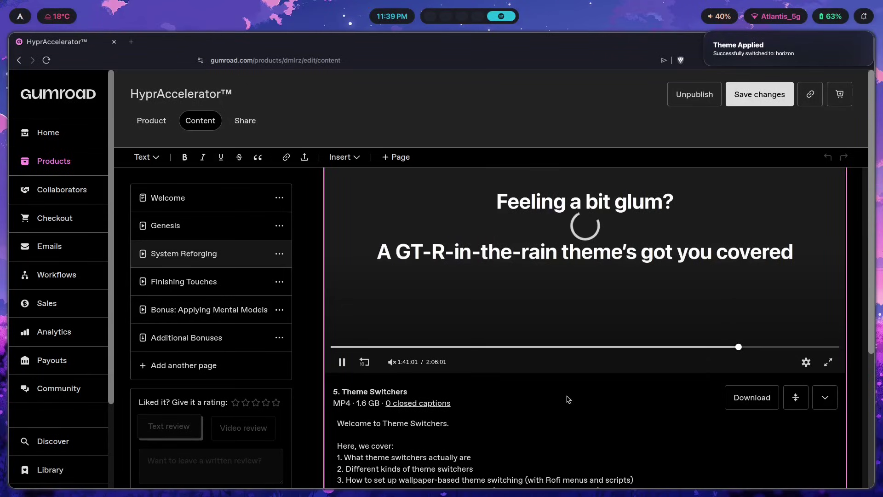
pyautogui.scroll(2, 543, 364)
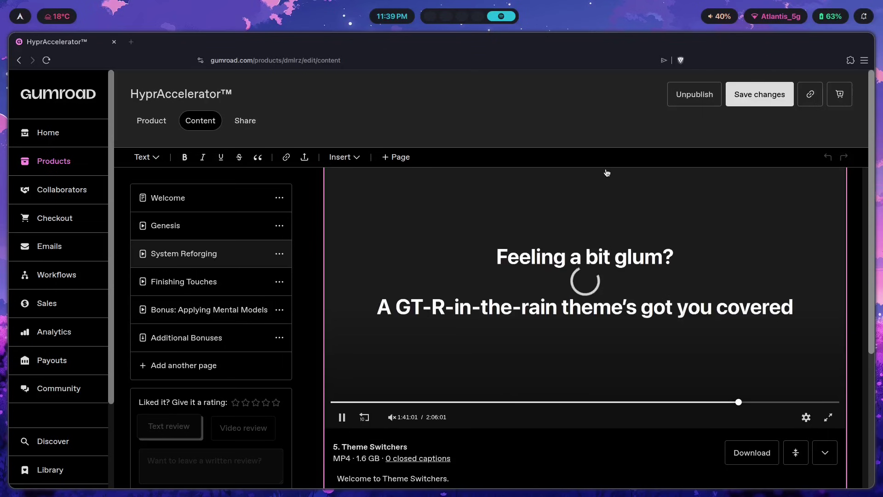
# - Switch to empty workspace 3 with the super+3 shortcut
pyautogui.press('super+3')
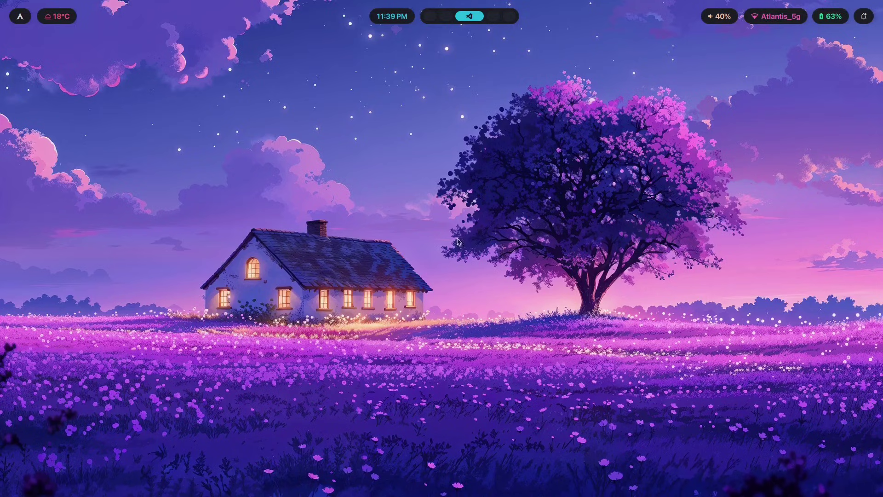